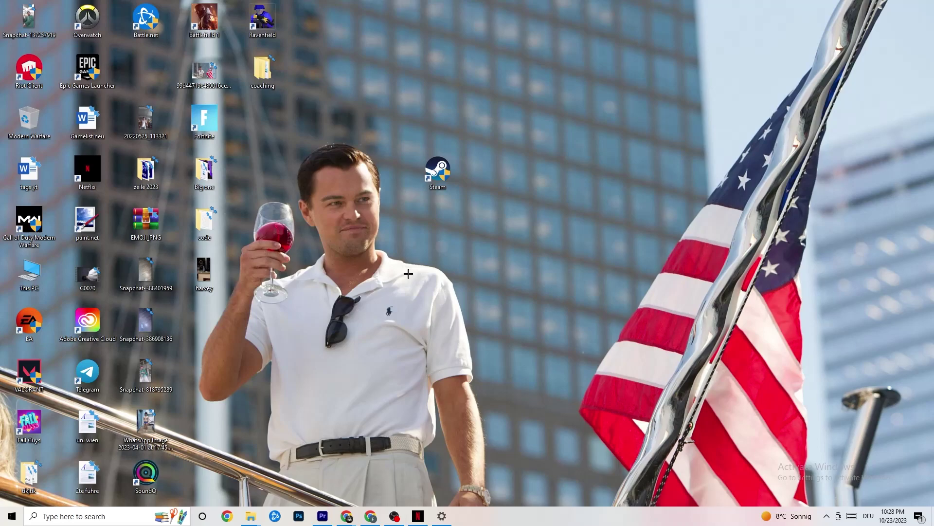
Step: Launch Task Manager from the taskbar and maximize it on the Processes list
{"action": "right_click", "coordinate": [518, 522]}
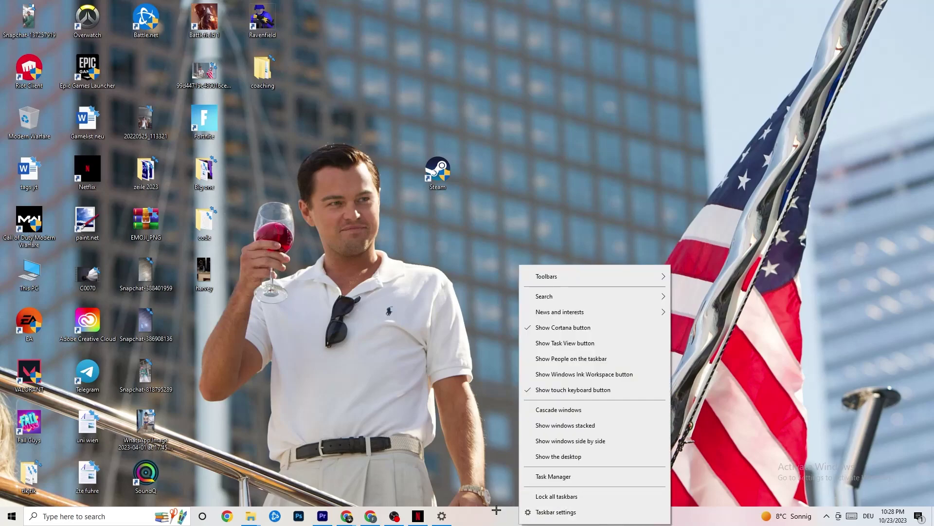
{"action": "left_click", "coordinate": [561, 476]}
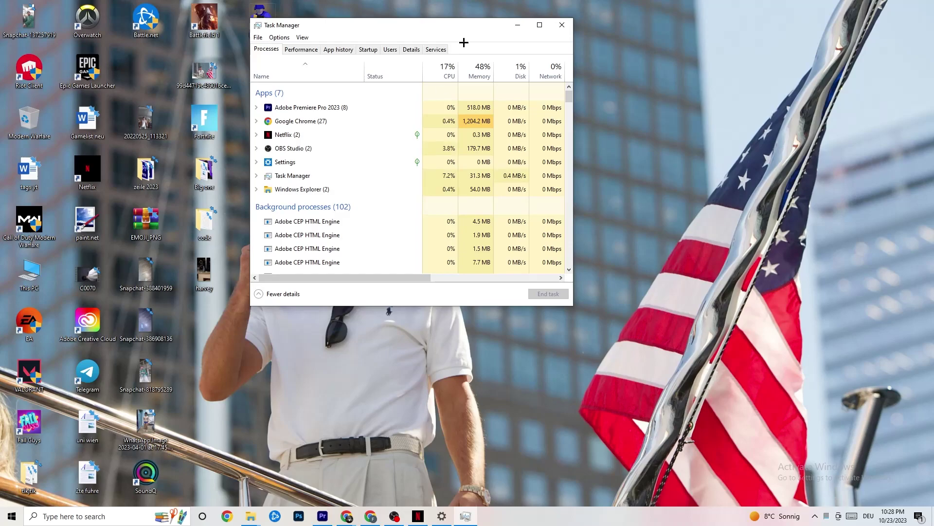
{"action": "left_click", "coordinate": [539, 25]}
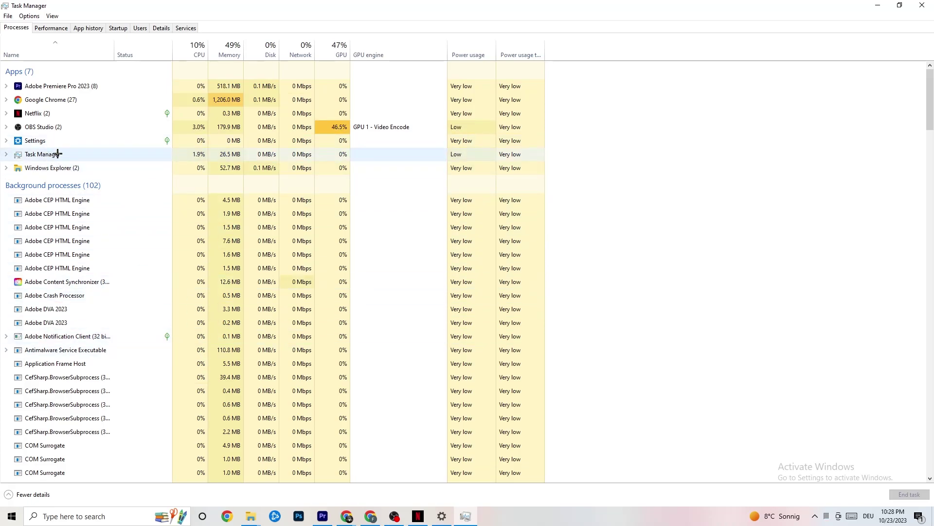
Step: Inspect Google Chrome's process options without ending it, then view the Details list of executables
{"action": "right_click", "coordinate": [68, 100]}
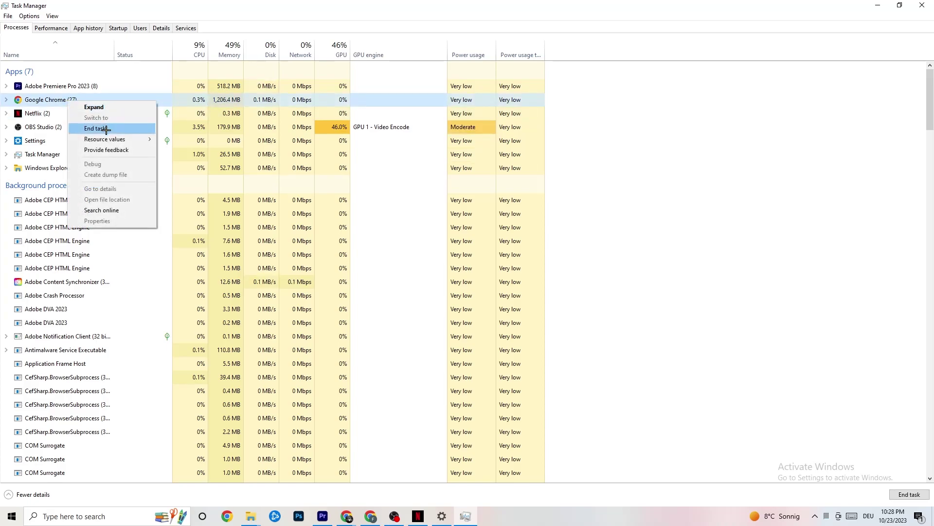
{"action": "left_click", "coordinate": [661, 117]}
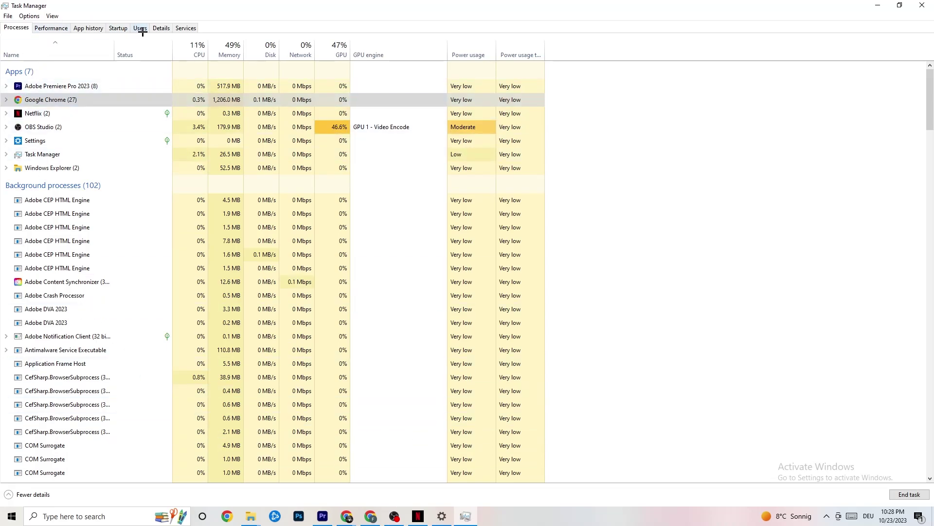
{"action": "left_click", "coordinate": [161, 28]}
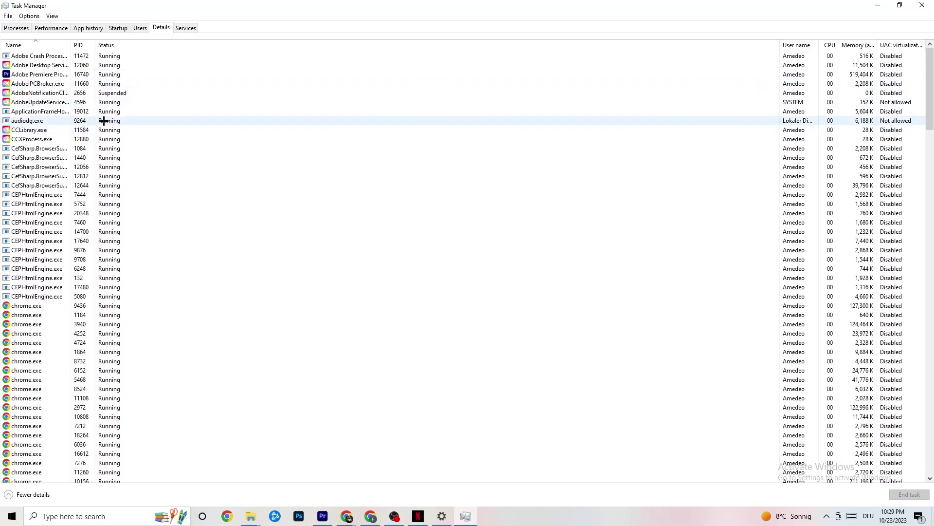
Step: Check Adobe Premiere Pro's priority levels without changing them, then show the Startup apps list
{"action": "right_click", "coordinate": [51, 76]}
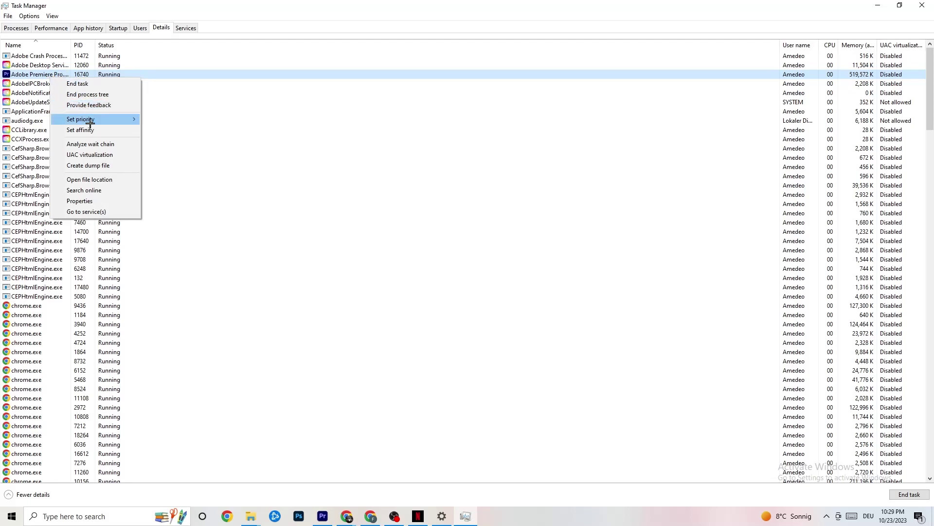
{"action": "mouse_move", "coordinate": [90, 125]}
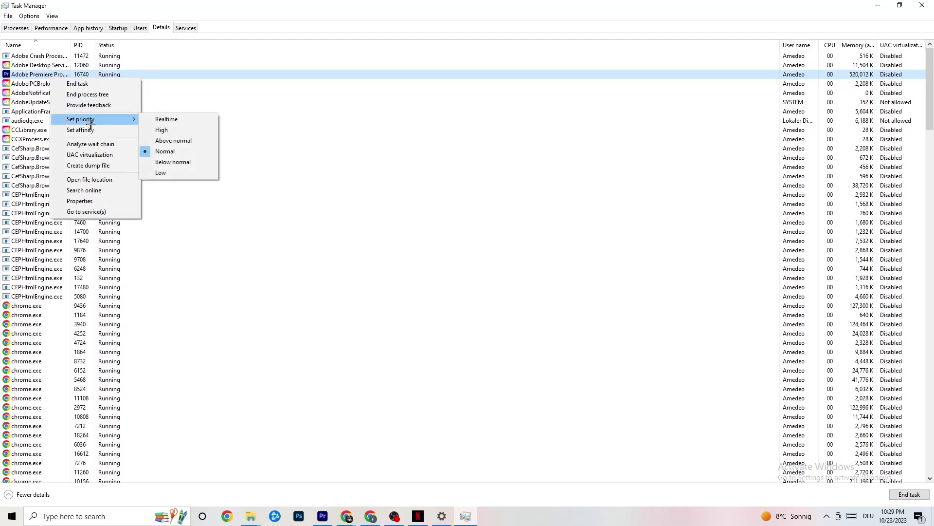
{"action": "left_click", "coordinate": [129, 115]}
{"action": "mouse_move", "coordinate": [129, 116]}
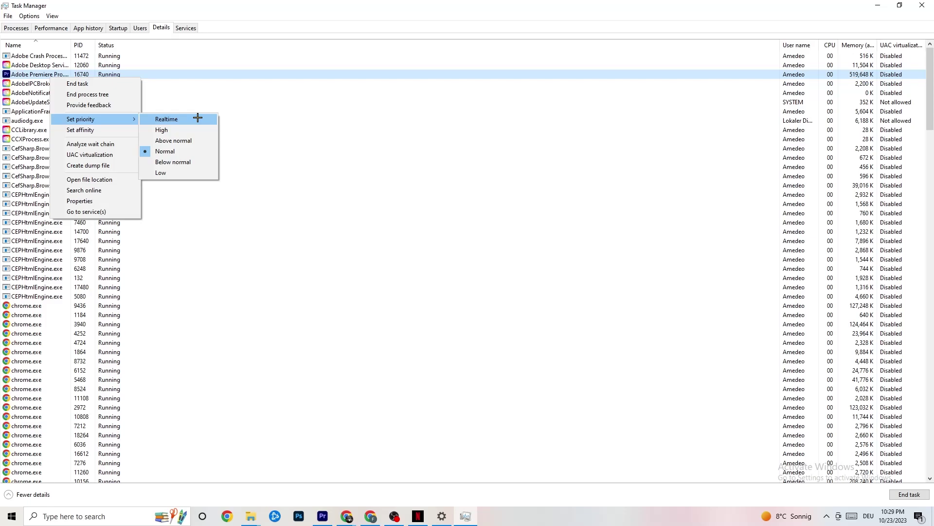
{"action": "left_click", "coordinate": [252, 102]}
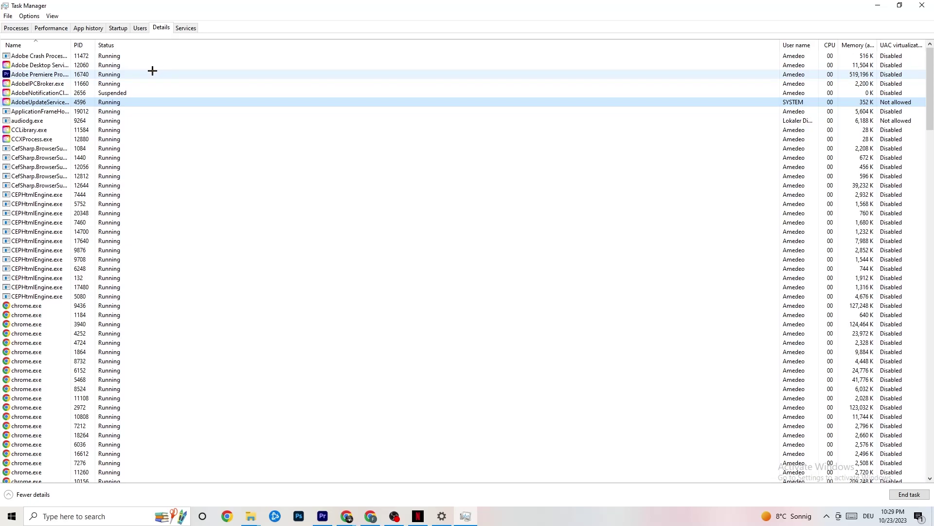
{"action": "left_click", "coordinate": [118, 28]}
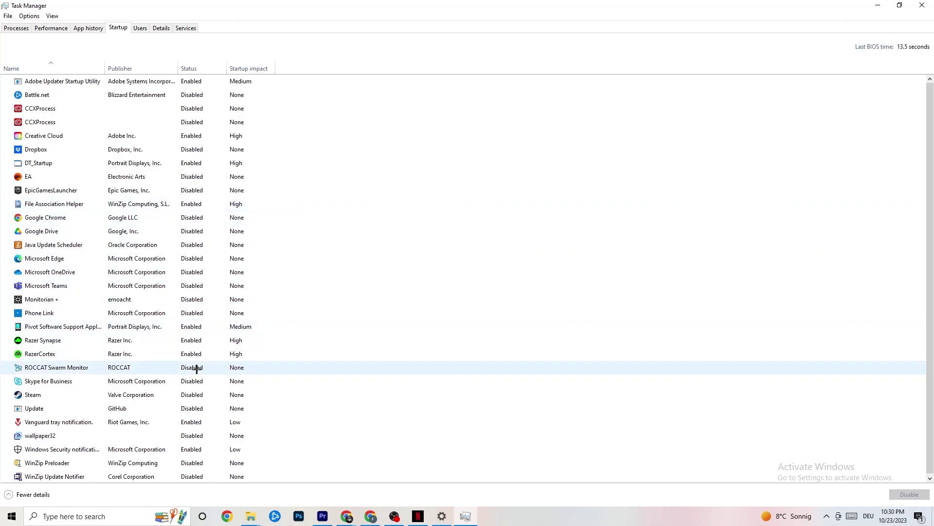
Step: Leave Razer Synapse enabled at startup and close Task Manager
{"action": "right_click", "coordinate": [189, 341]}
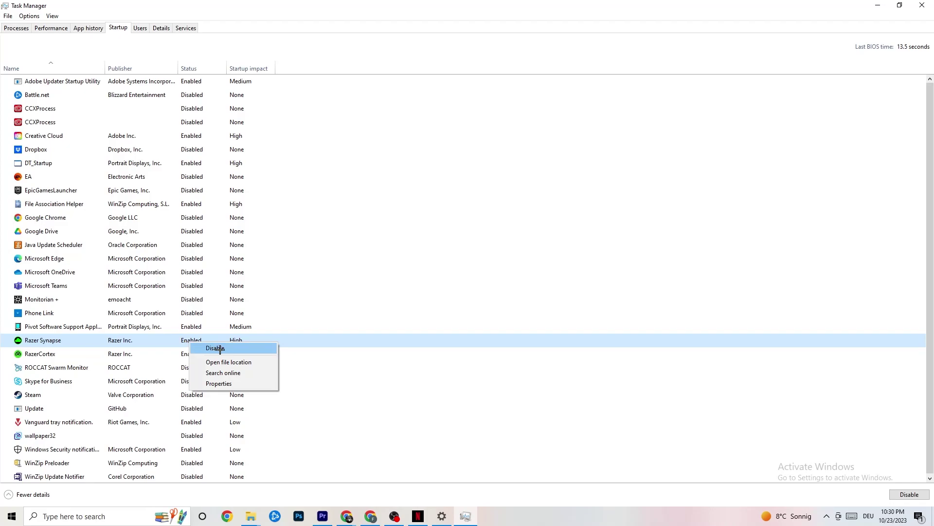
{"action": "left_click", "coordinate": [482, 49]}
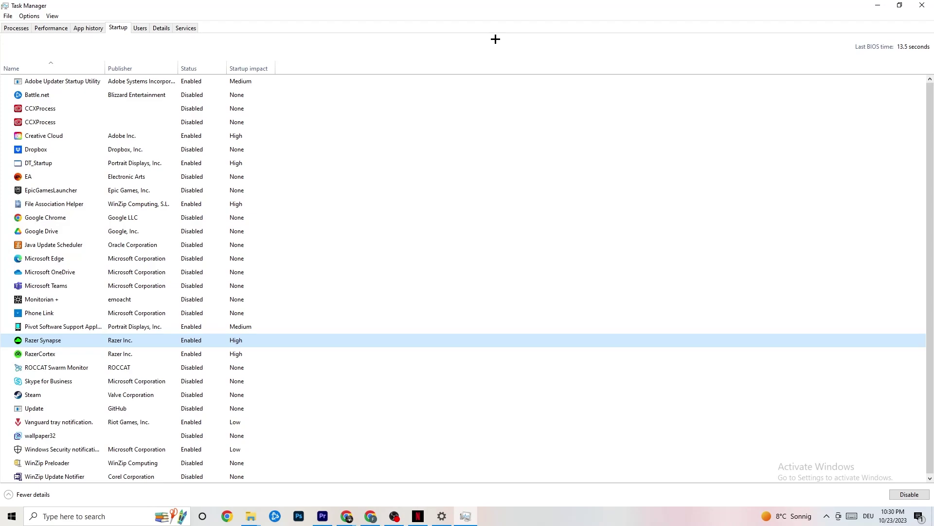
{"action": "left_click", "coordinate": [918, 4]}
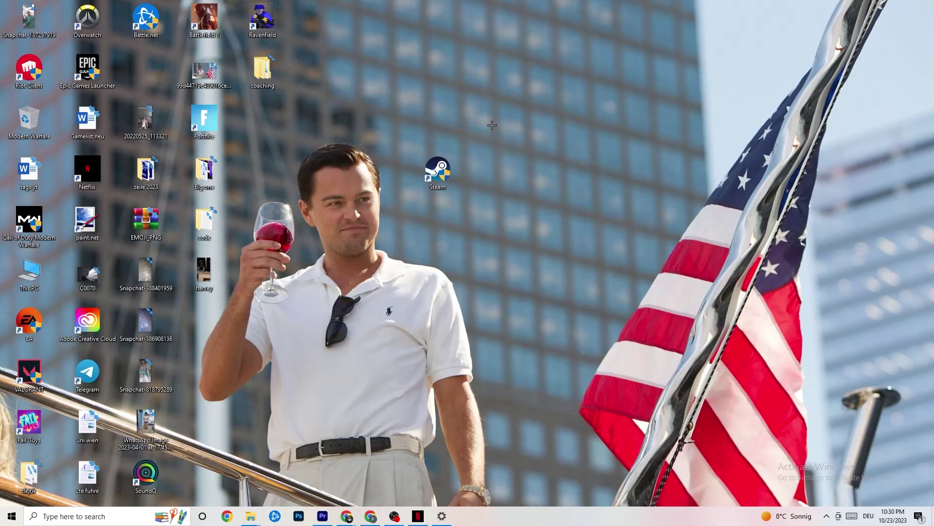
Step: In Settings > System, keep display scaling at 100%, then go to Power & sleep
{"action": "left_click", "coordinate": [12, 517]}
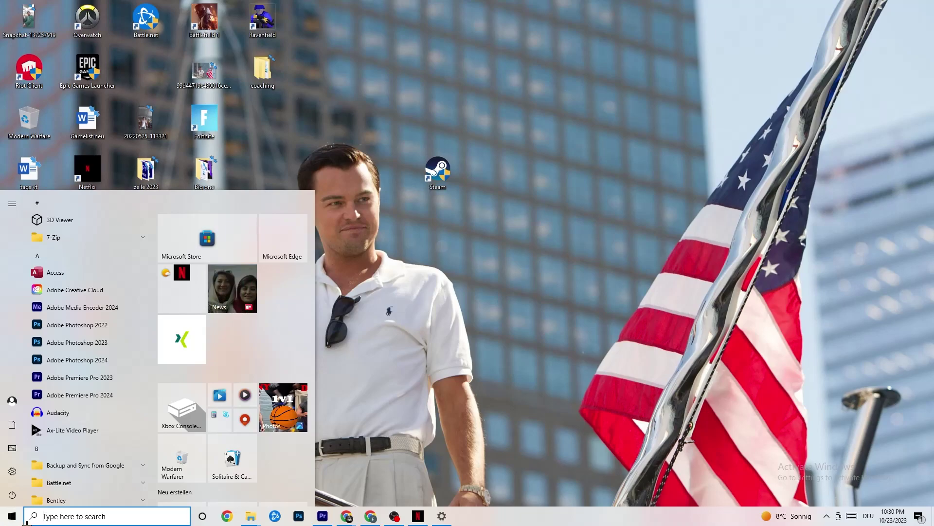
{"action": "left_click", "coordinate": [12, 471]}
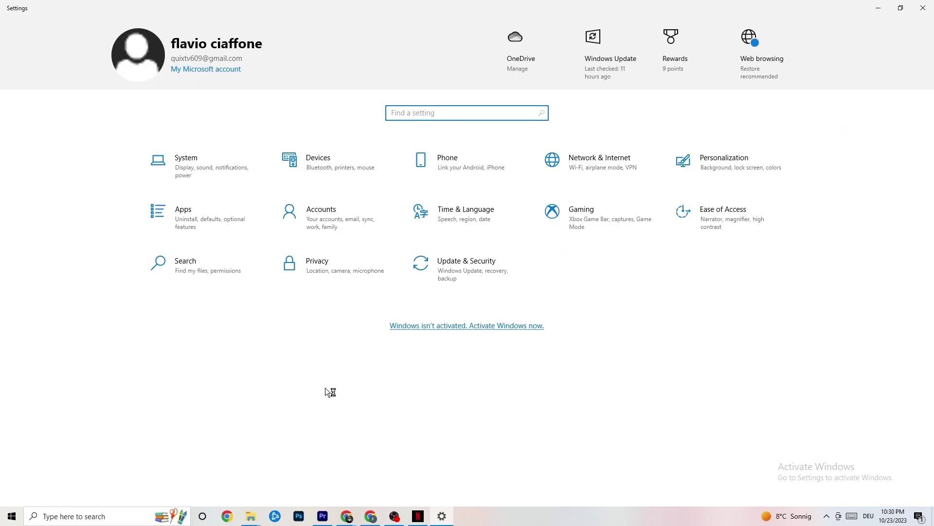
{"action": "left_click", "coordinate": [204, 165]}
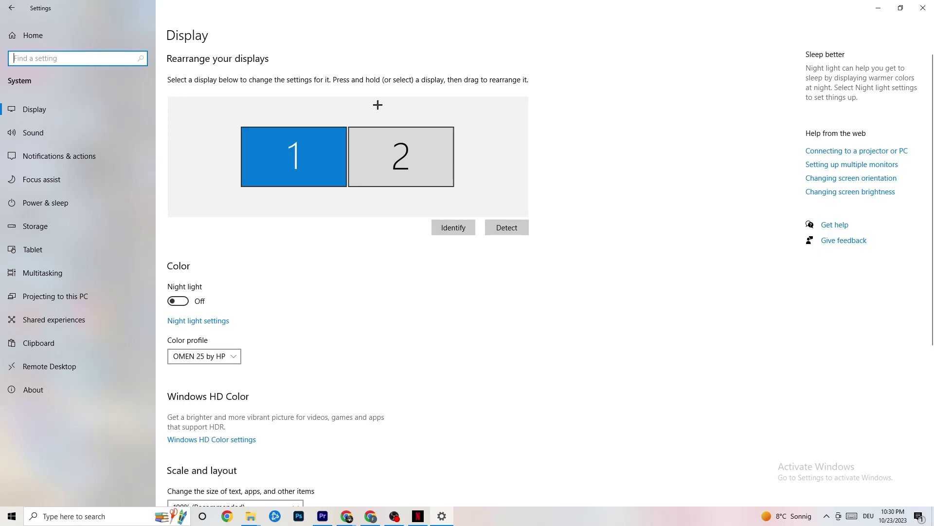
{"action": "scroll", "coordinate": [454, 111], "scroll_direction": "down", "scroll_amount": 5}
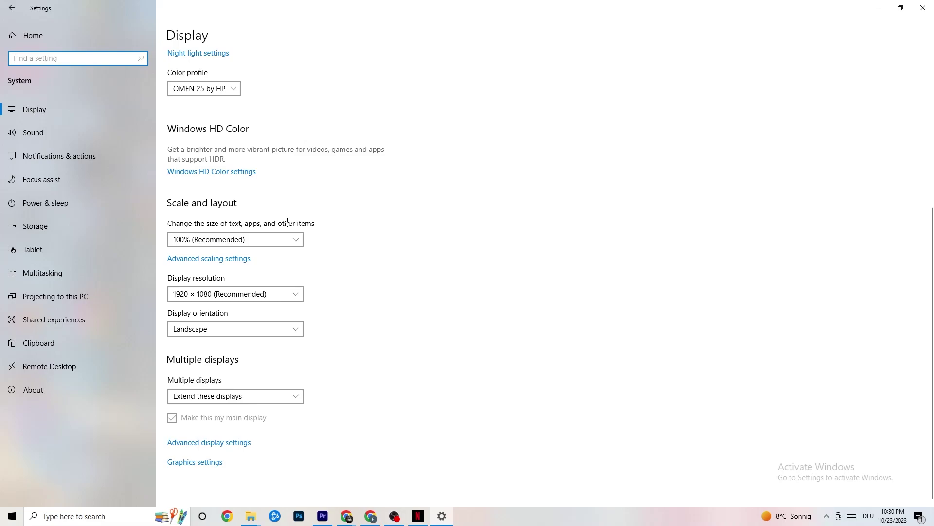
{"action": "left_click", "coordinate": [263, 238]}
{"action": "left_click", "coordinate": [368, 188]}
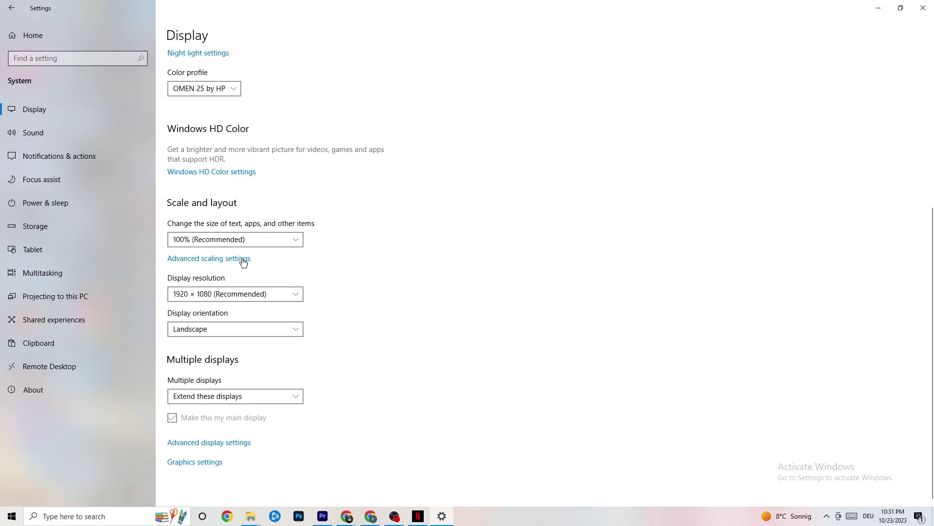
{"action": "left_click", "coordinate": [58, 200]}
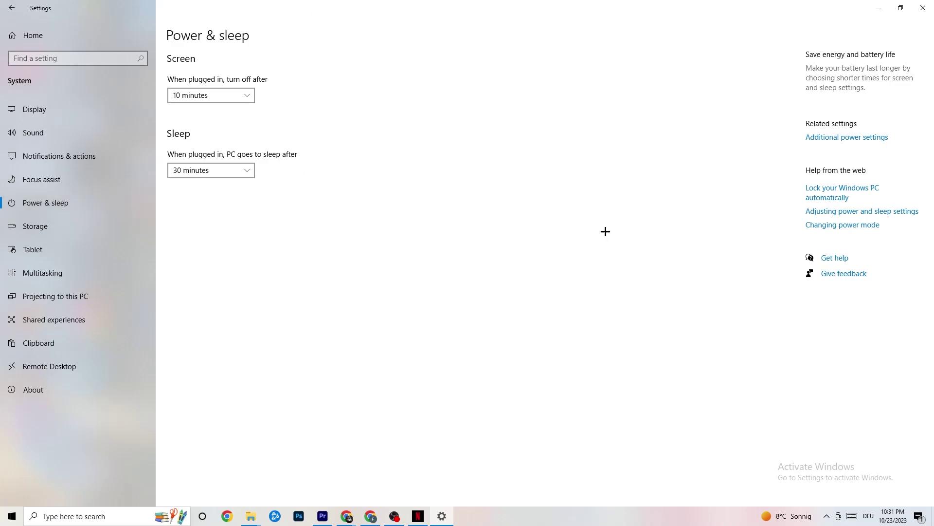
Step: Review the plans in Power Options, then switch to the Storage page with Storage Sense On
{"action": "left_click", "coordinate": [862, 137]}
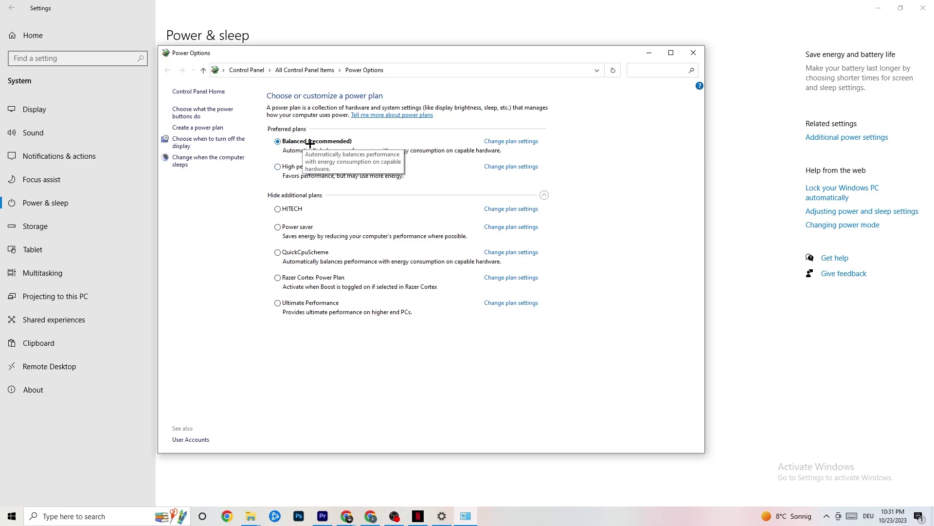
{"action": "left_click", "coordinate": [693, 53]}
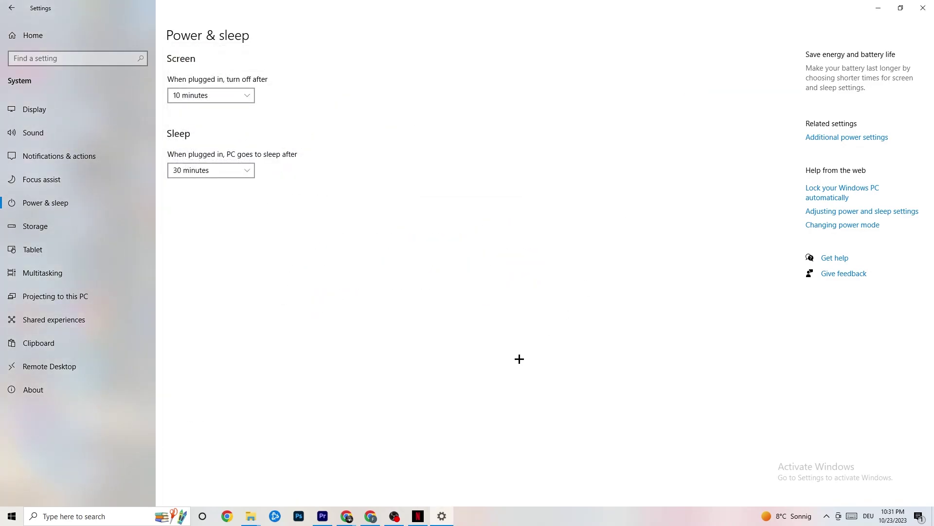
{"action": "left_click", "coordinate": [73, 229]}
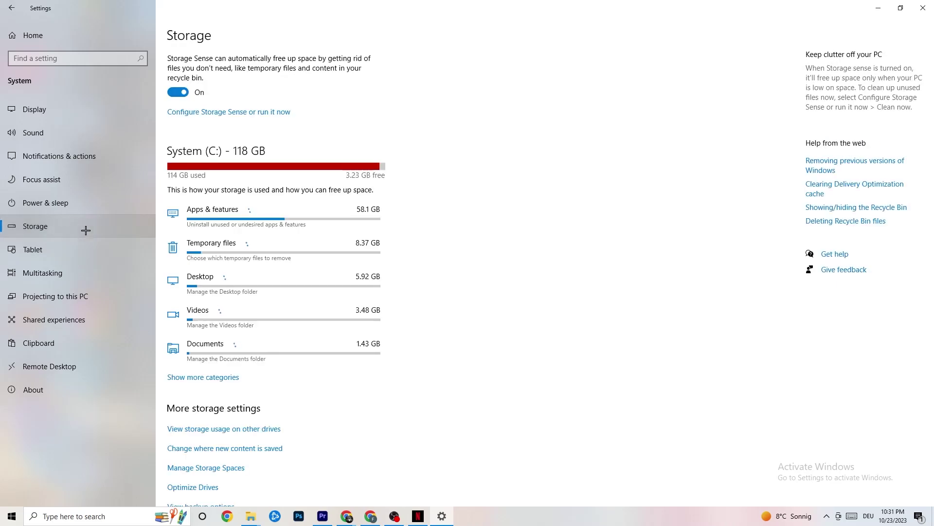
Step: Keep the Run Storage Sense schedule at Every week and return to the Settings home page
{"action": "left_click", "coordinate": [221, 112]}
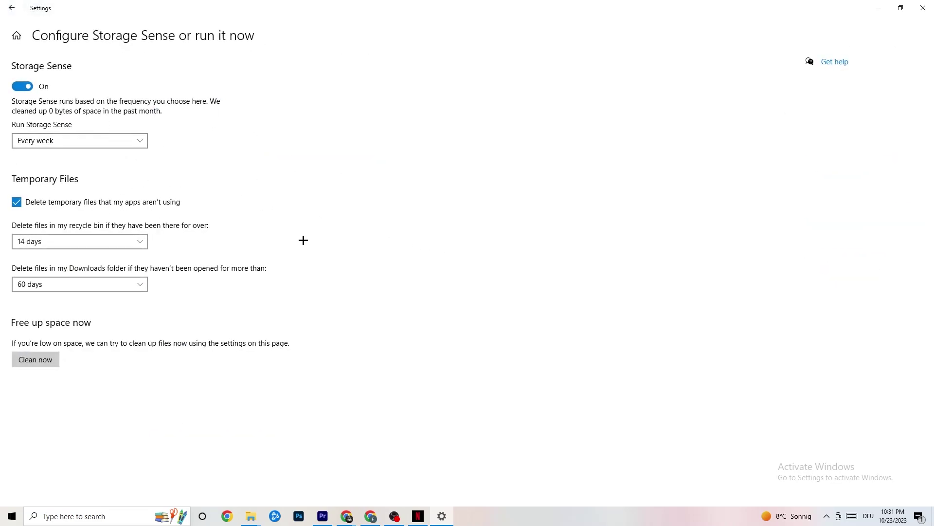
{"action": "left_click", "coordinate": [135, 147]}
{"action": "left_click", "coordinate": [117, 140]}
{"action": "left_click", "coordinate": [80, 141]}
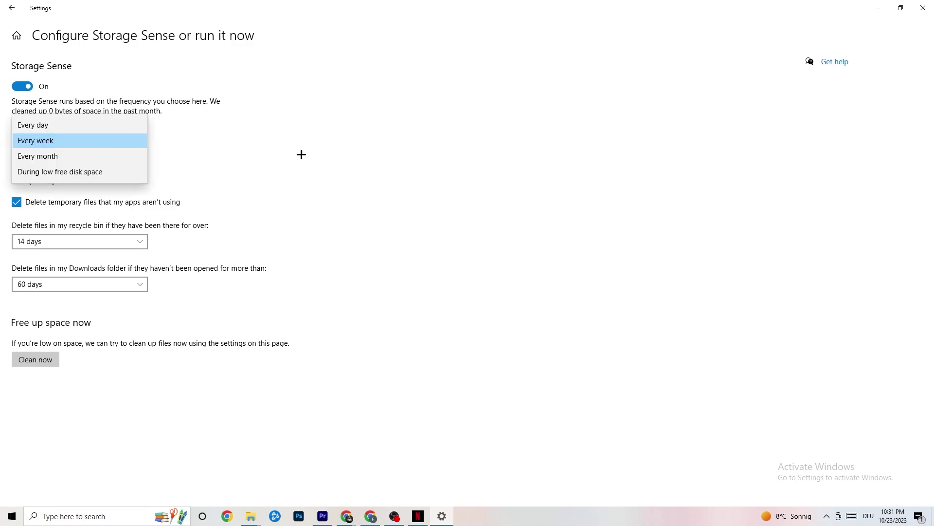
{"action": "left_click", "coordinate": [302, 154]}
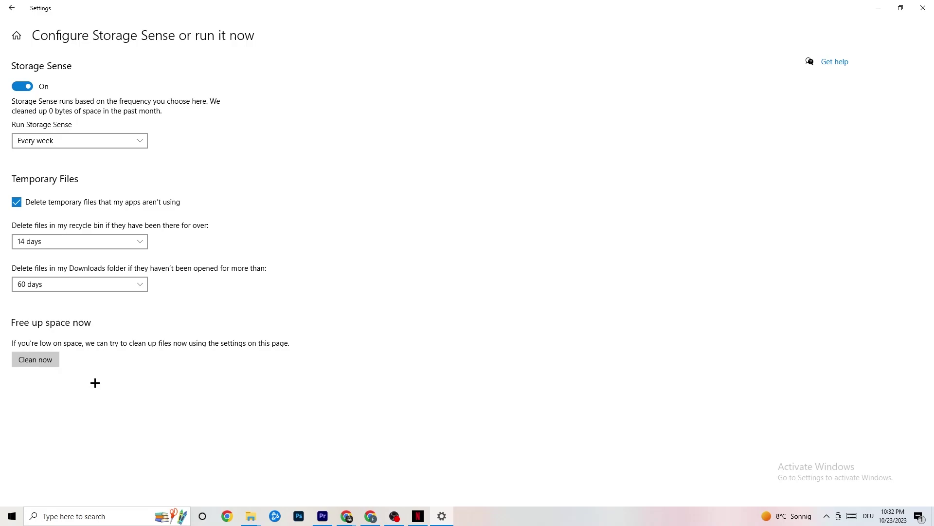
{"action": "left_click", "coordinate": [19, 7]}
{"action": "left_click", "coordinate": [18, 7]}
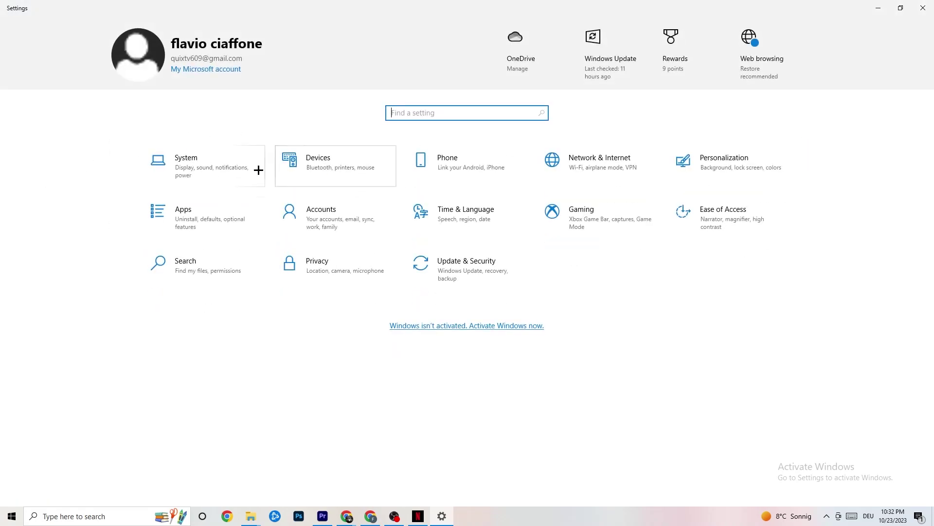
Step: Confirm Game Mode is On under Gaming, then return to the Settings home page
{"action": "left_click", "coordinate": [621, 221]}
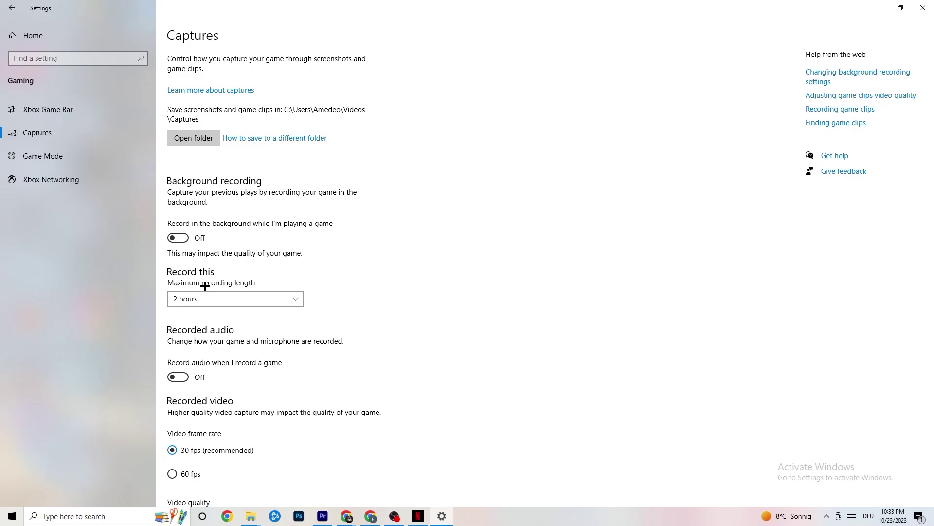
{"action": "left_click", "coordinate": [85, 157]}
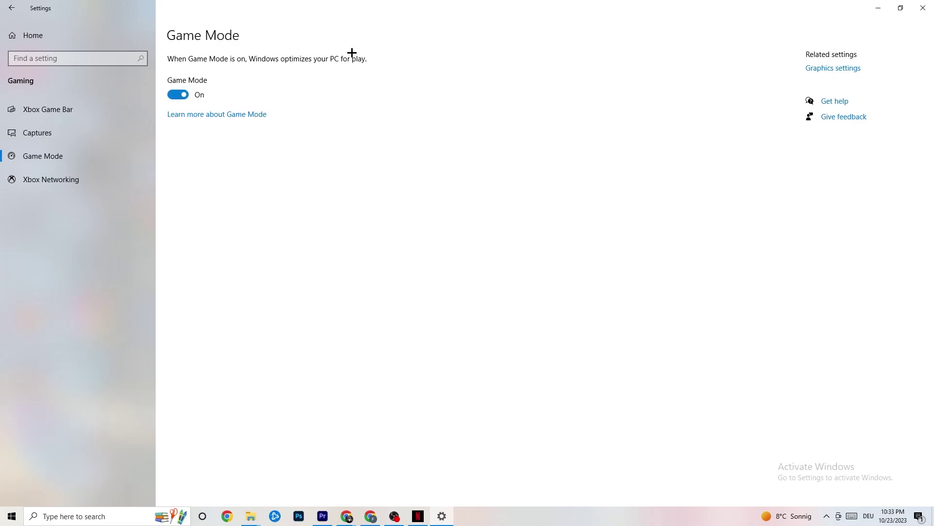
{"action": "left_click", "coordinate": [12, 8]}
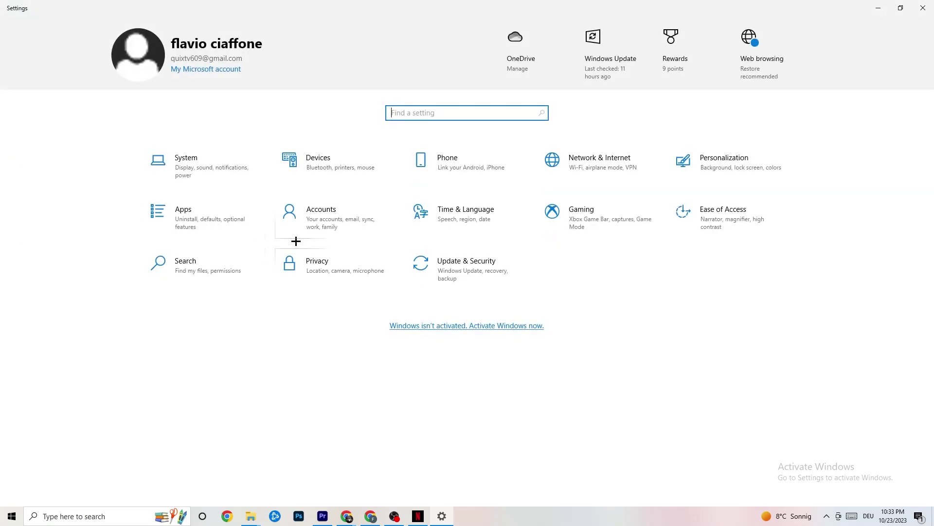
Step: Visit Troubleshoot under Update & Security, then view Windows Update reporting the PC is up to date
{"action": "left_click", "coordinate": [490, 277]}
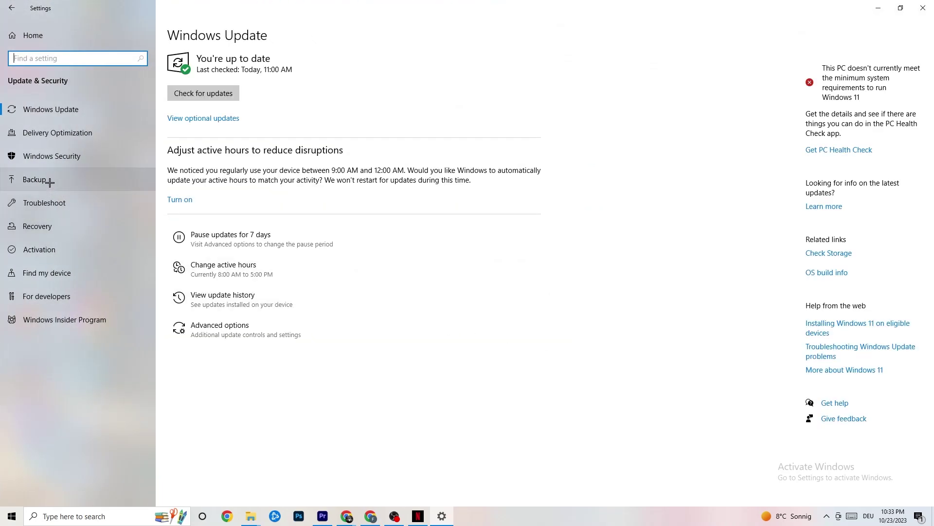
{"action": "left_click", "coordinate": [62, 202]}
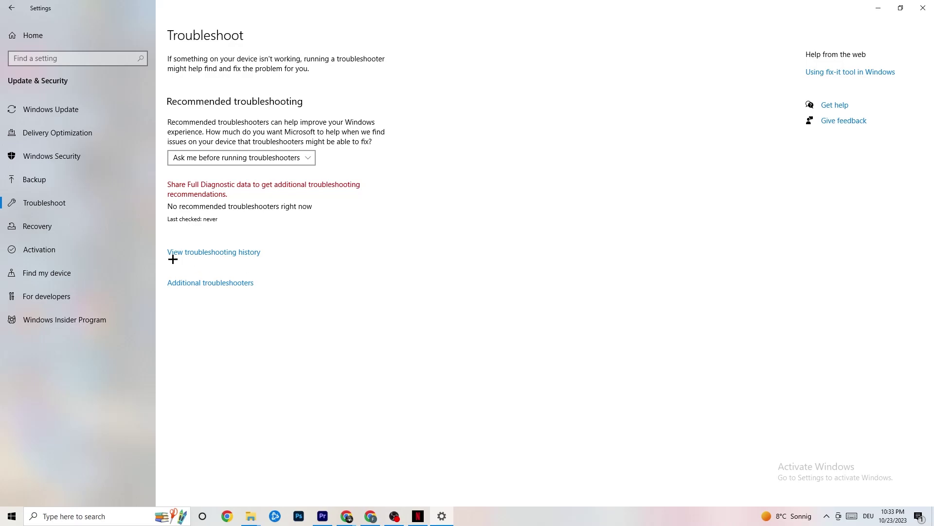
{"action": "left_click", "coordinate": [71, 110]}
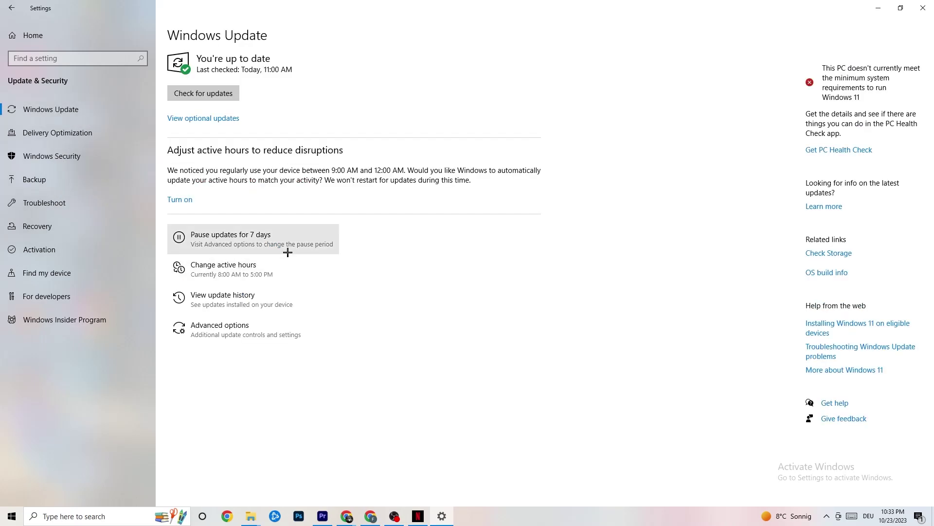